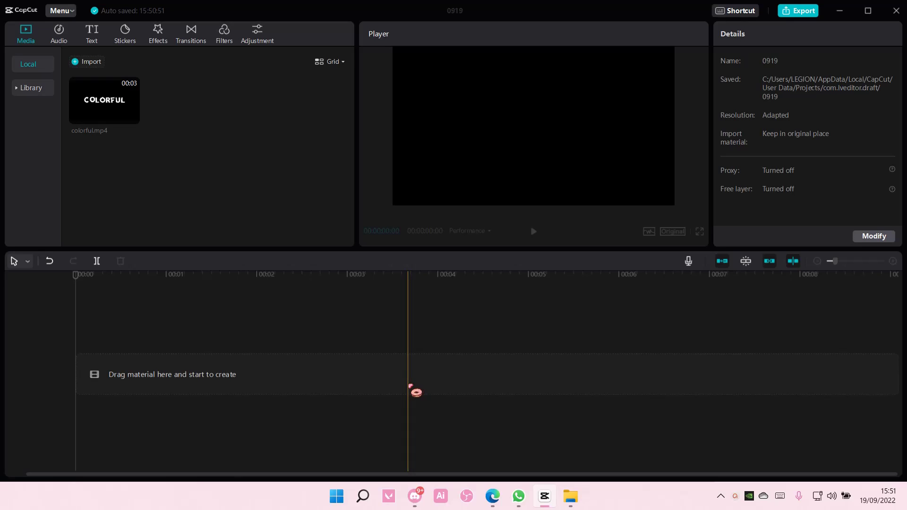
# Add a default text clip, retitle it GLIMPSE and set its font size to 28.
pyautogui.click(91, 33)
pyautogui.click(113, 112)
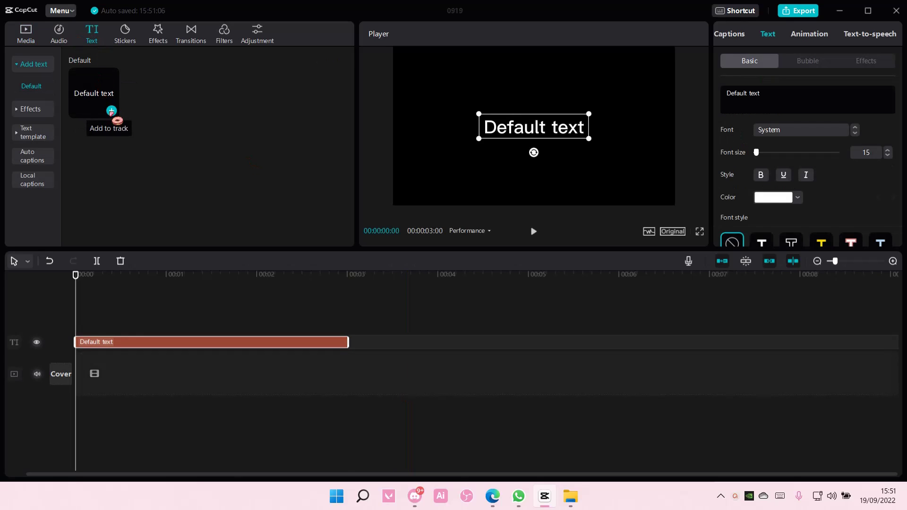
pyautogui.click(772, 114)
pyautogui.hotkey('ctrl', 'a')
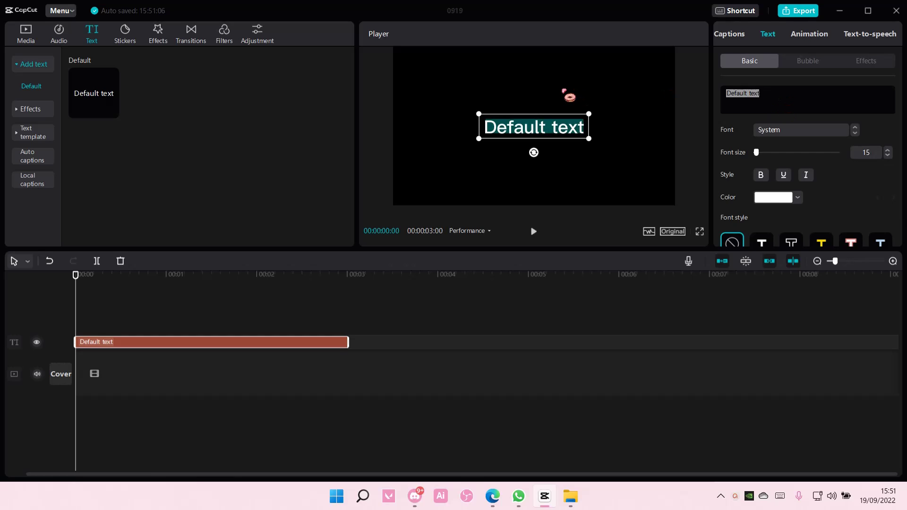
pyautogui.write('GLIMPSE')
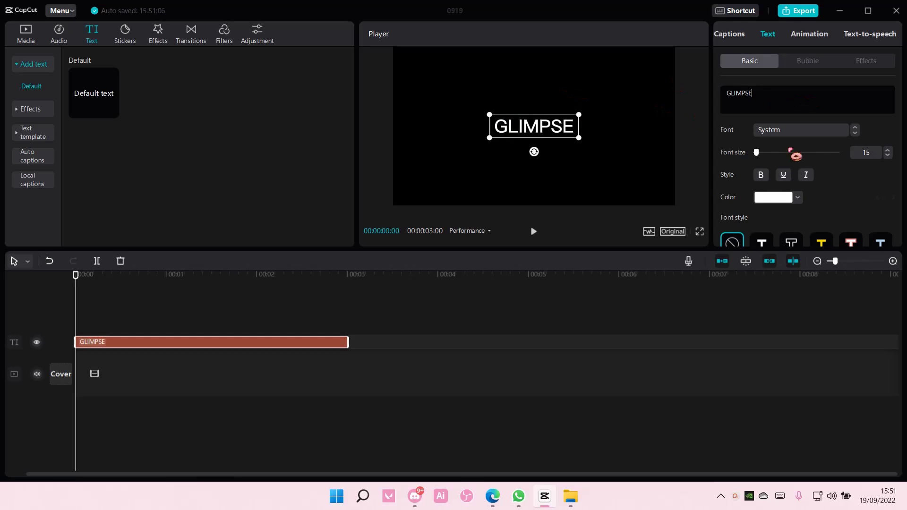
pyautogui.hotkey('ctrl', 'a')
pyautogui.moveTo(757, 152); pyautogui.dragTo(760, 152)
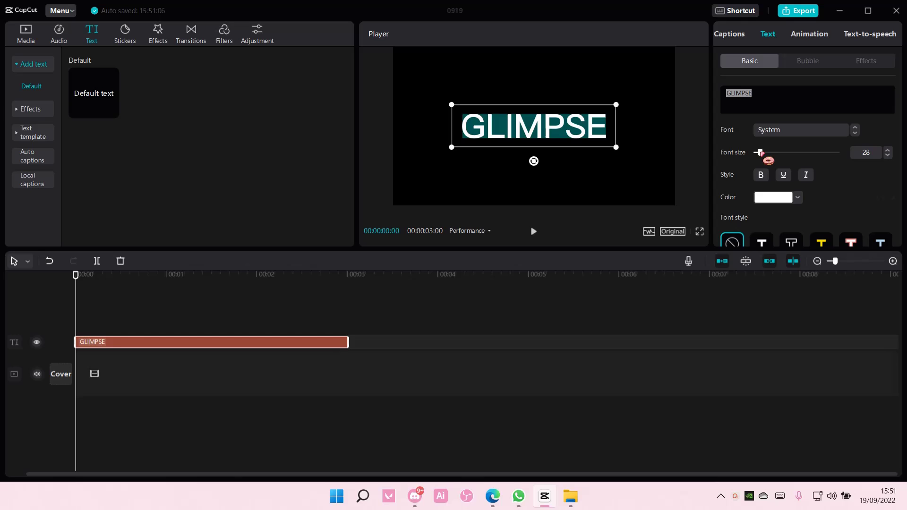
pyautogui.click(815, 131)
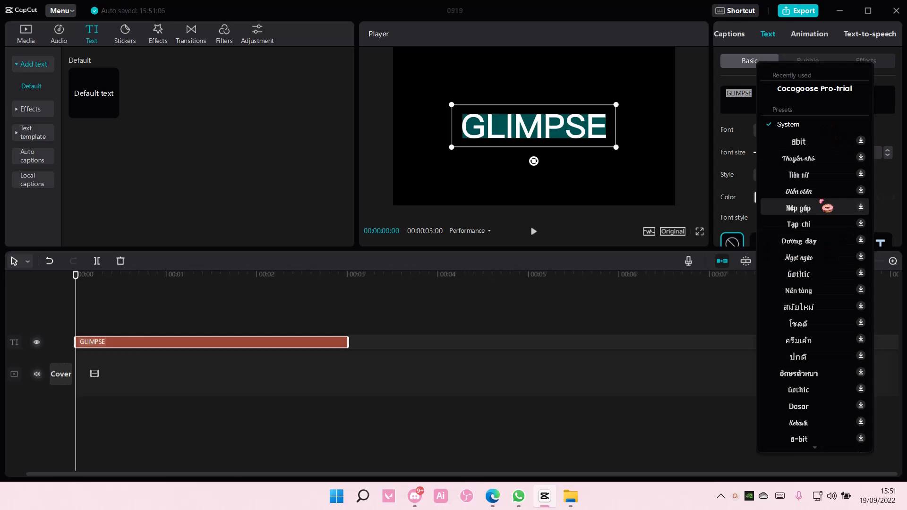
pyautogui.scroll(-3, 826, 305)
pyautogui.scroll(-2, 826, 347)
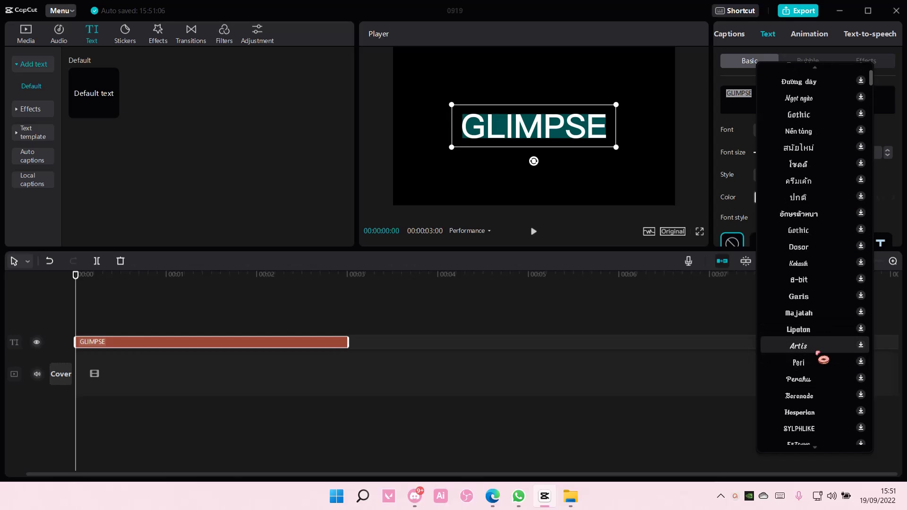
pyautogui.scroll(-3, 827, 348)
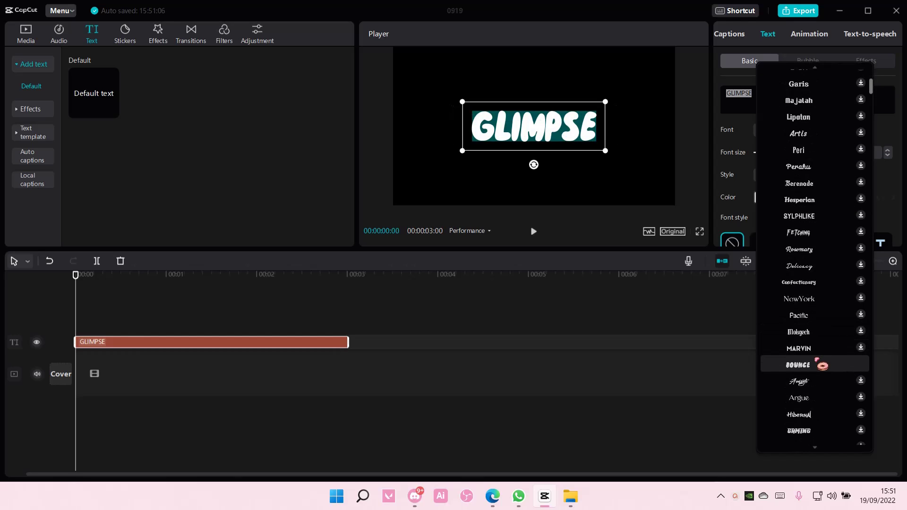
# Try script, Kekasih, Berenade, Hesperian, SYLPHLIKE and CHERUB fonts, then apply Gambol.
pyautogui.click(815, 383)
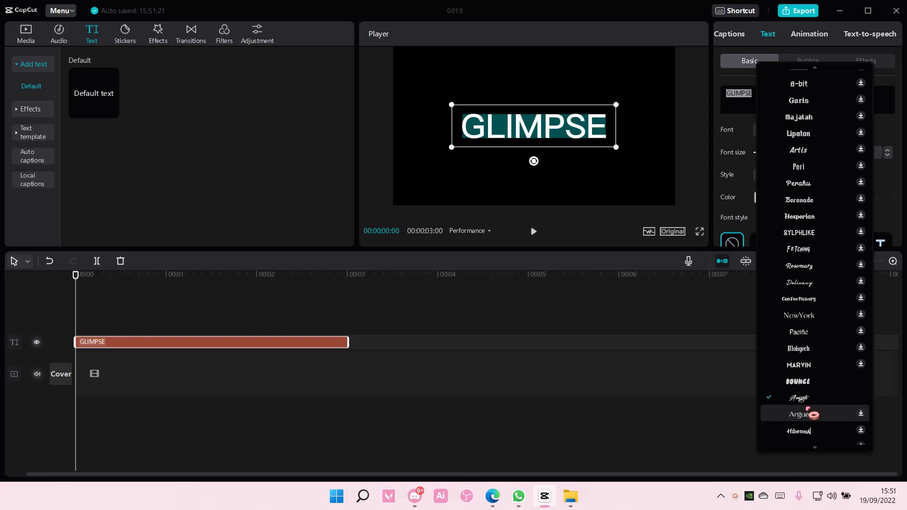
pyautogui.scroll(-2, 815, 397)
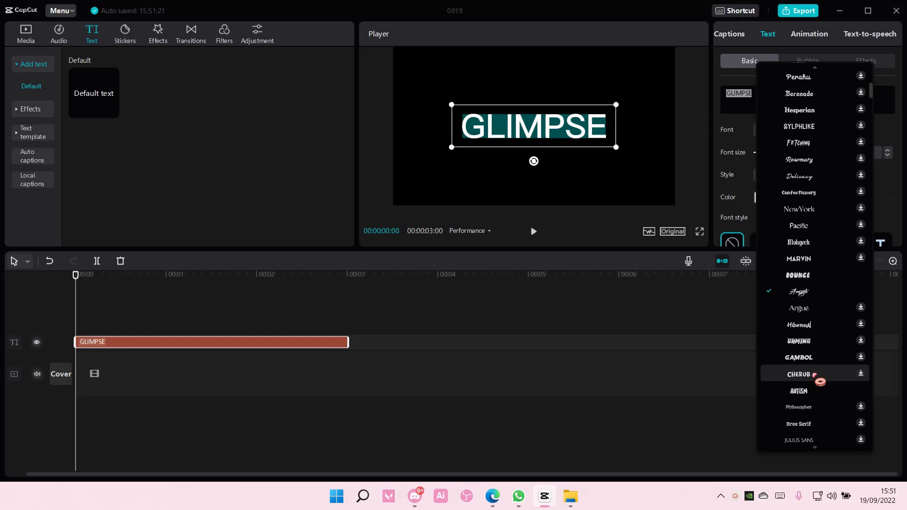
pyautogui.scroll(-5, 820, 382)
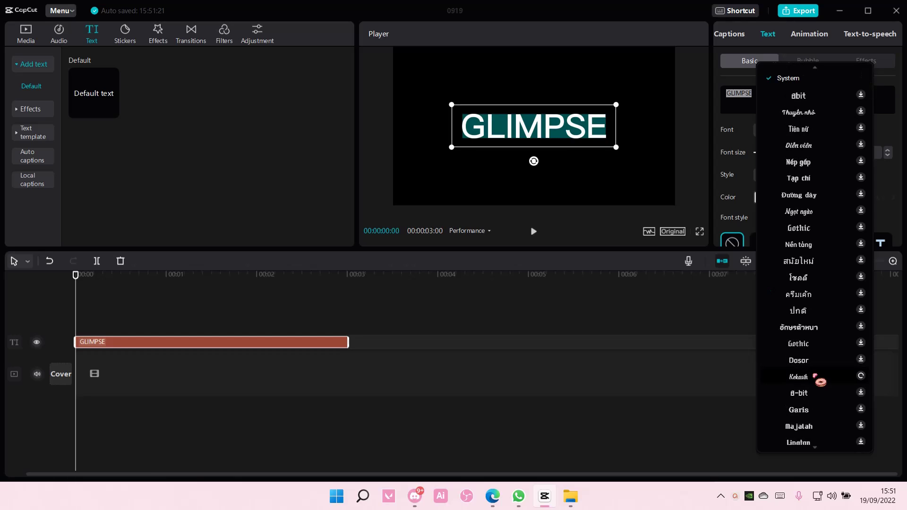
pyautogui.click(820, 376)
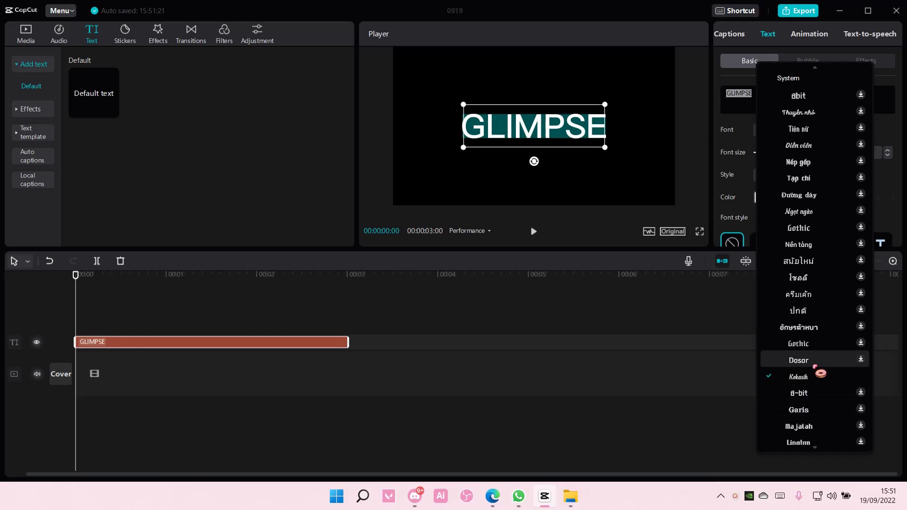
pyautogui.scroll(-3, 819, 398)
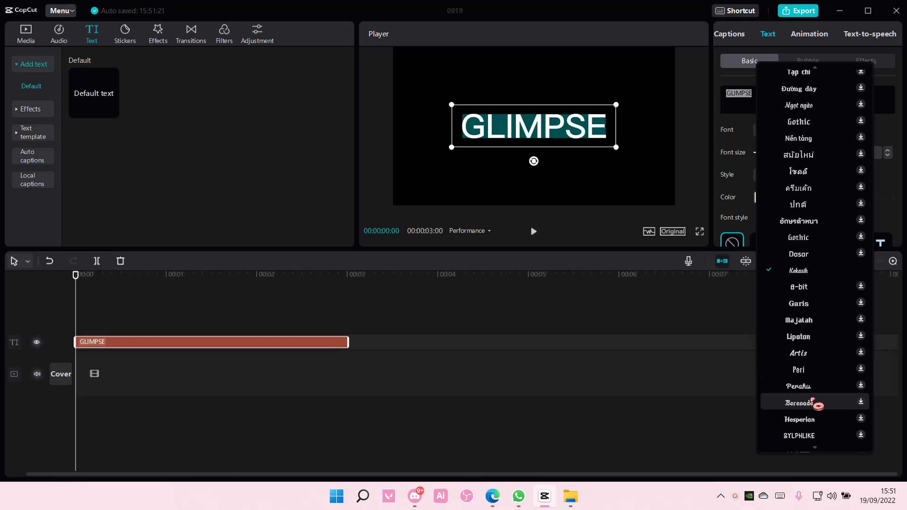
pyautogui.click(812, 403)
pyautogui.click(811, 419)
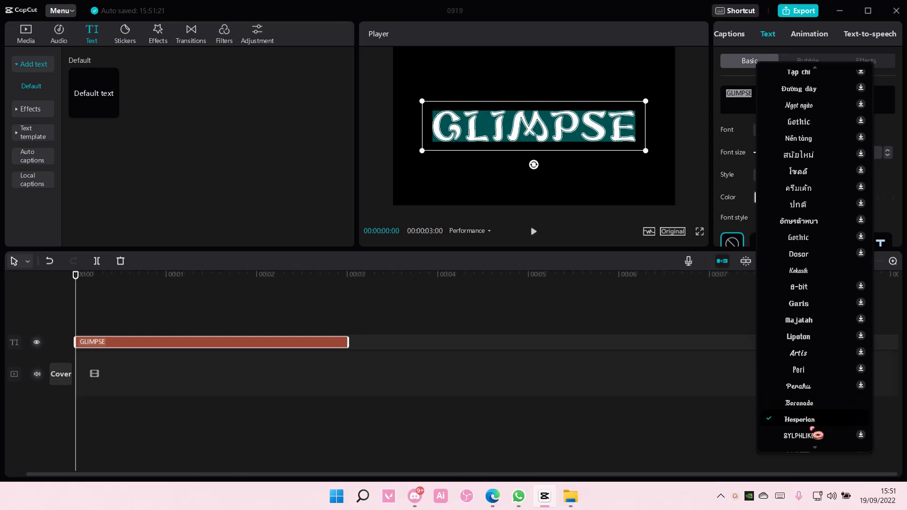
pyautogui.click(817, 435)
pyautogui.scroll(-3, 821, 408)
pyautogui.scroll(-1, 820, 408)
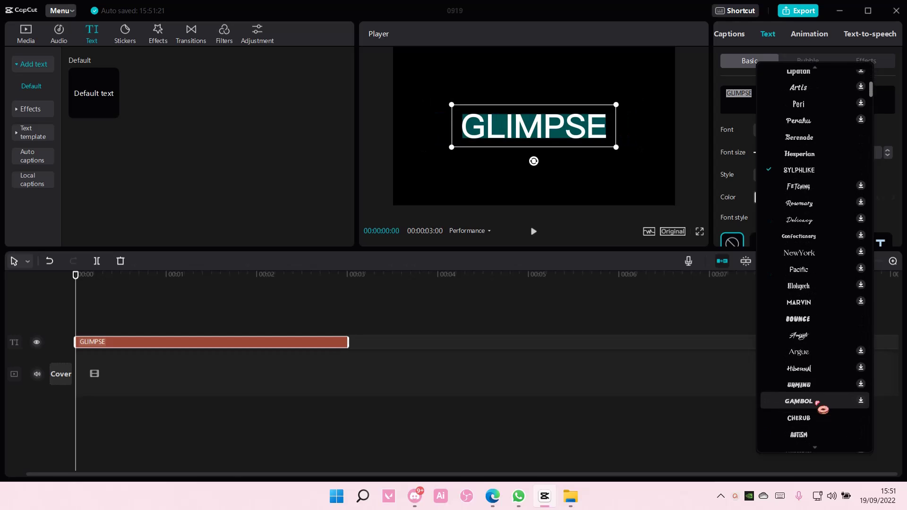
pyautogui.scroll(-3, 820, 408)
pyautogui.click(815, 414)
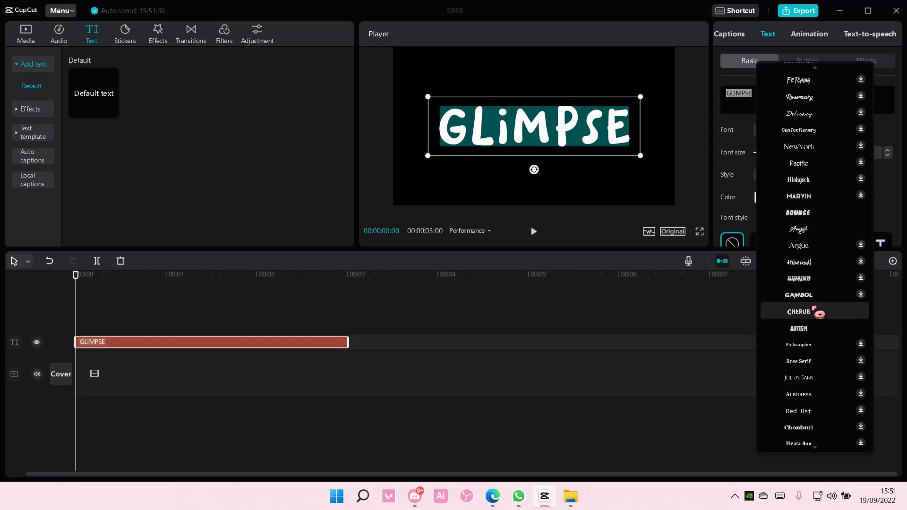
pyautogui.scroll(5, 821, 312)
pyautogui.scroll(-2, 815, 310)
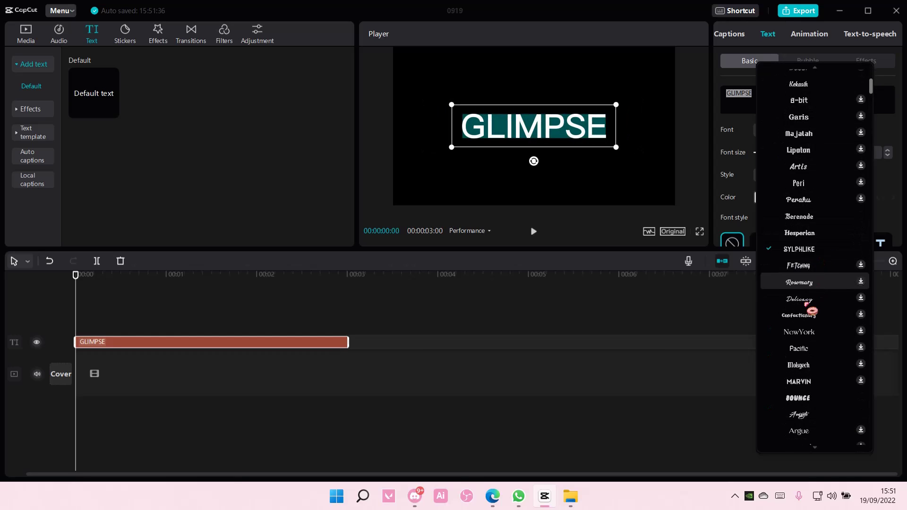
pyautogui.scroll(-4, 812, 310)
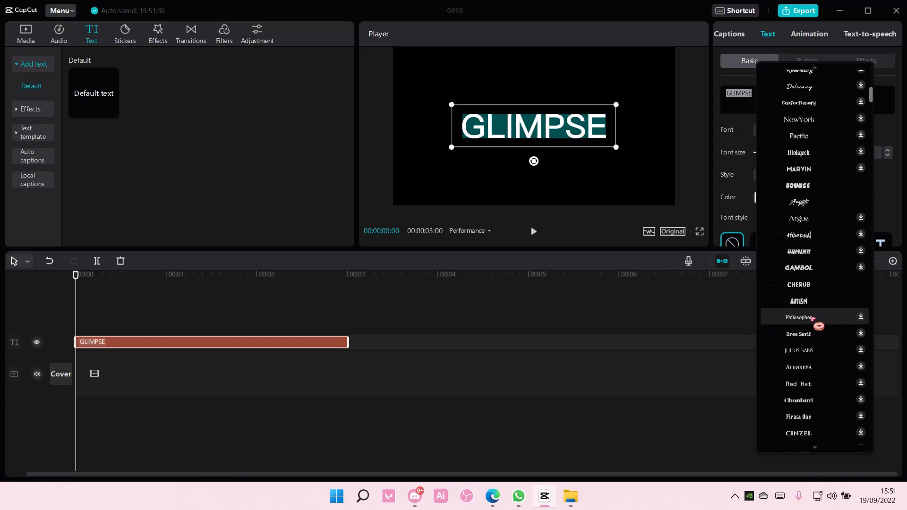
pyautogui.click(815, 269)
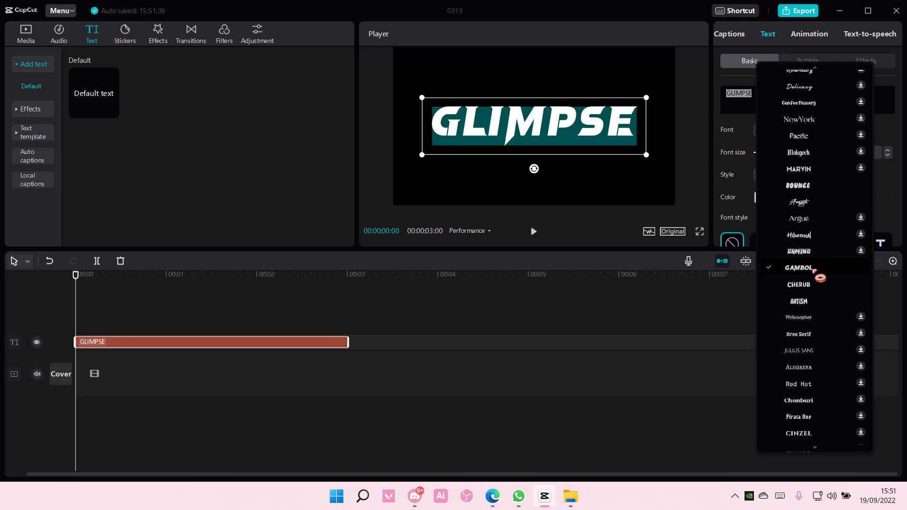
# Enlarge the GAME title to size 37 and choose bright green as its colour.
pyautogui.click(822, 309)
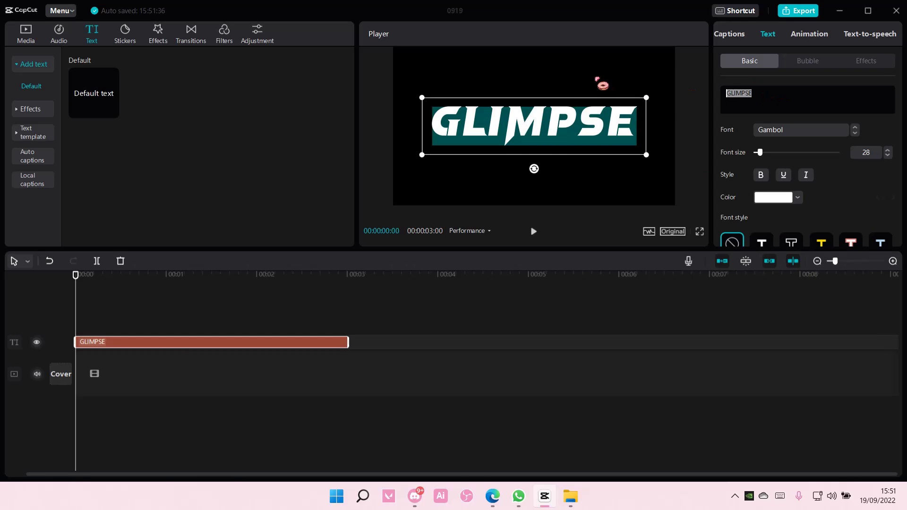
pyautogui.write('GAME')
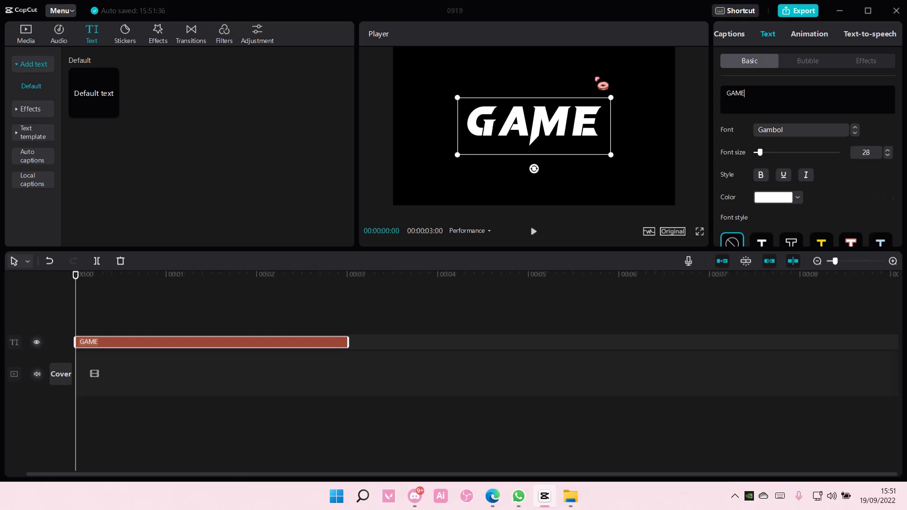
pyautogui.moveTo(760, 152); pyautogui.dragTo(765, 153)
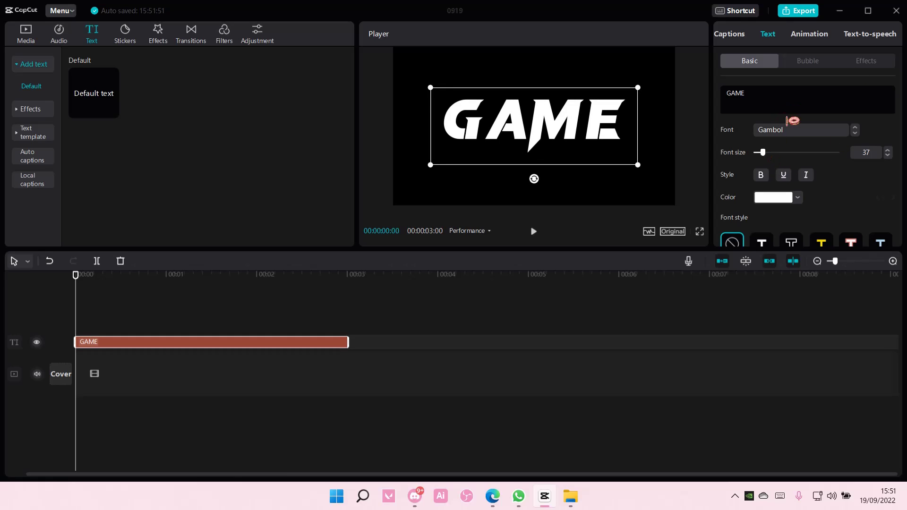
pyautogui.click(799, 200)
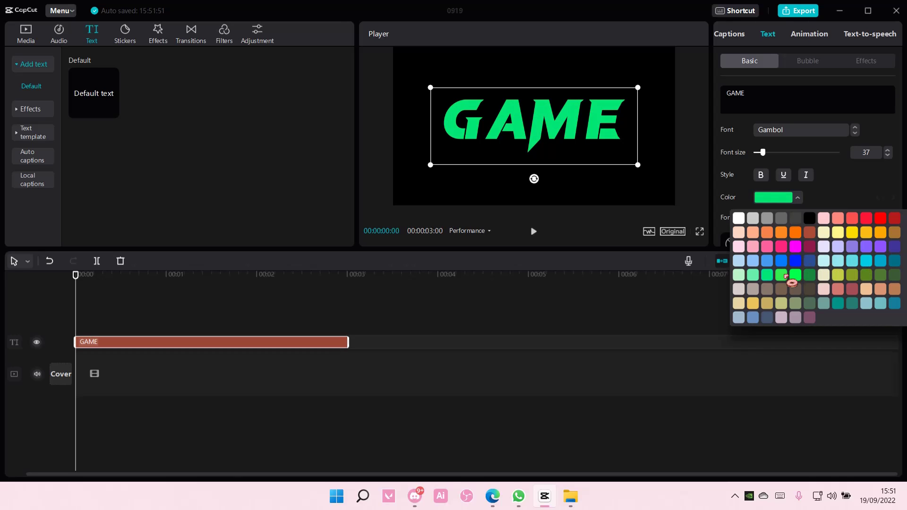
# Export the green GAME title as a video named game.
pyautogui.click(635, 359)
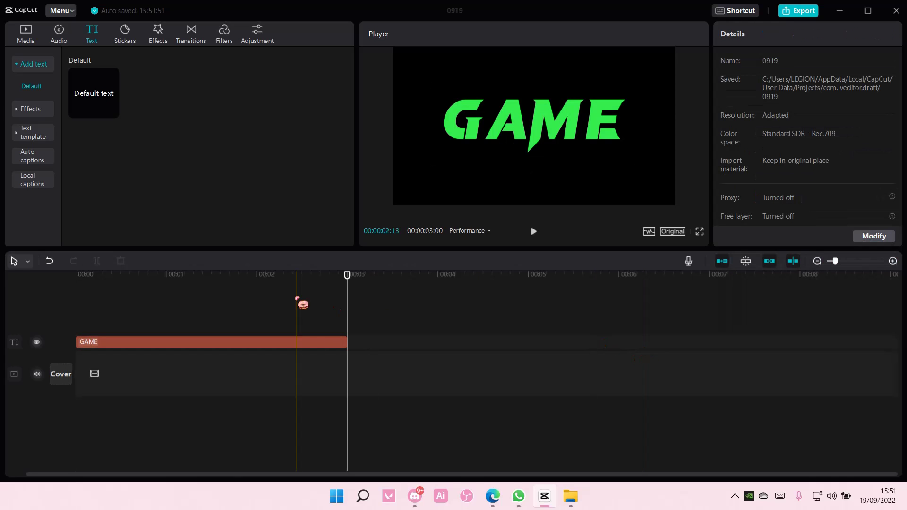
pyautogui.click(803, 10)
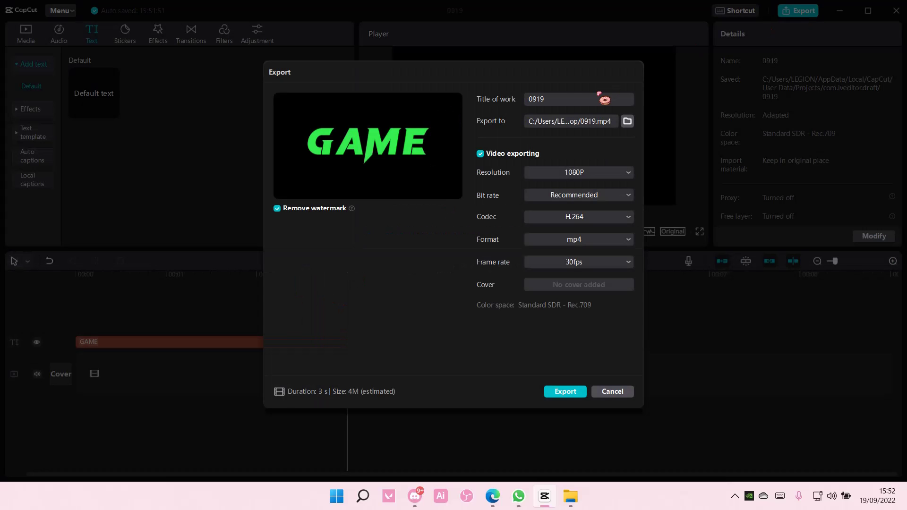
pyautogui.click(565, 392)
pyautogui.click(617, 270)
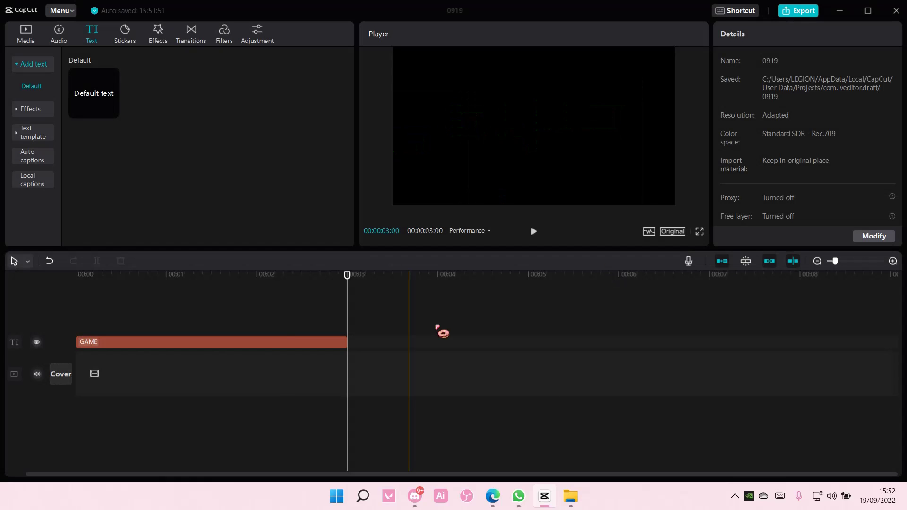
# Import game.mp4 and place it on the main track beneath the GAME text.
pyautogui.click(28, 35)
pyautogui.click(91, 62)
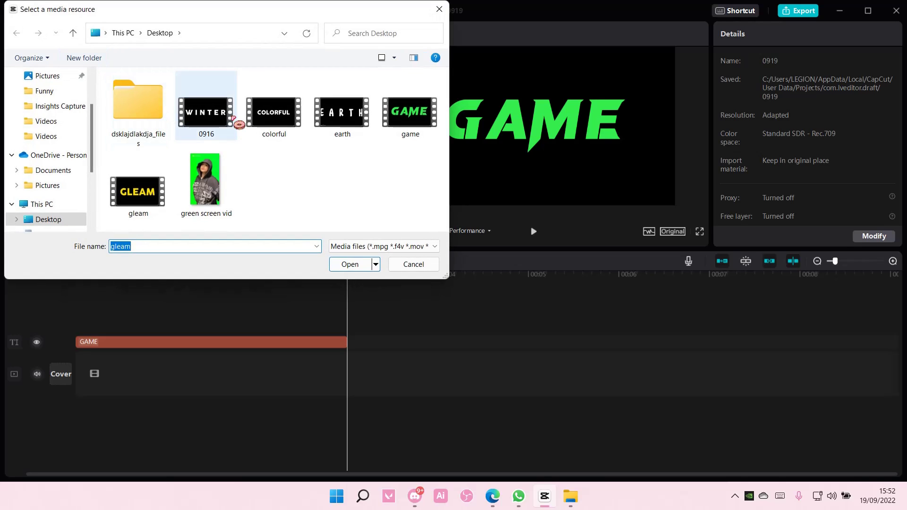
pyautogui.doubleClick(412, 112)
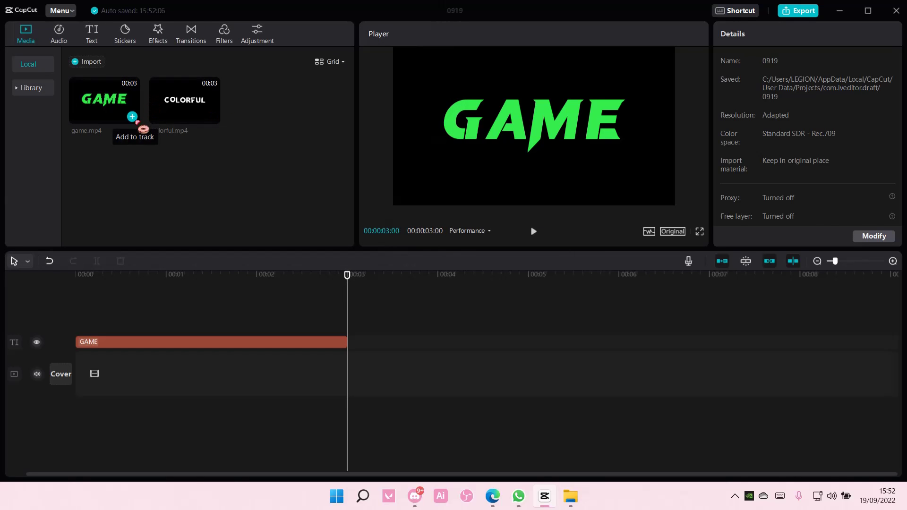
pyautogui.click(132, 116)
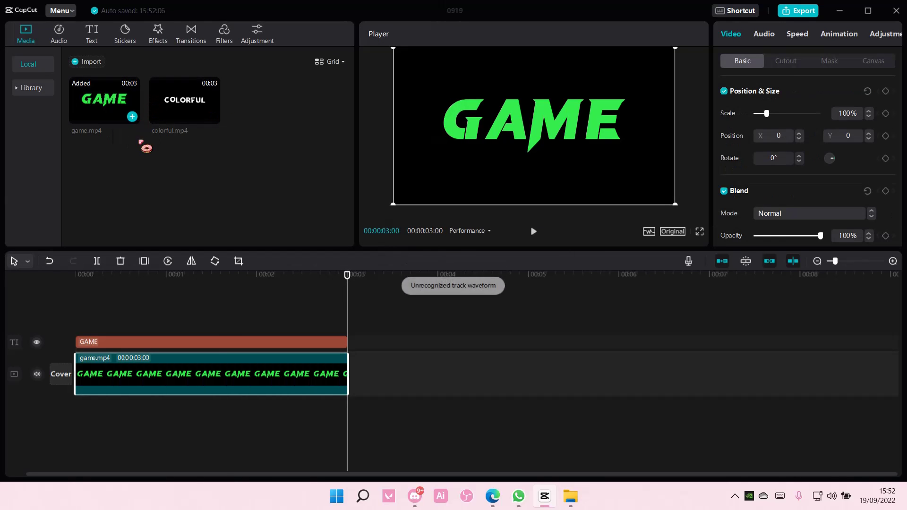
pyautogui.click(153, 342)
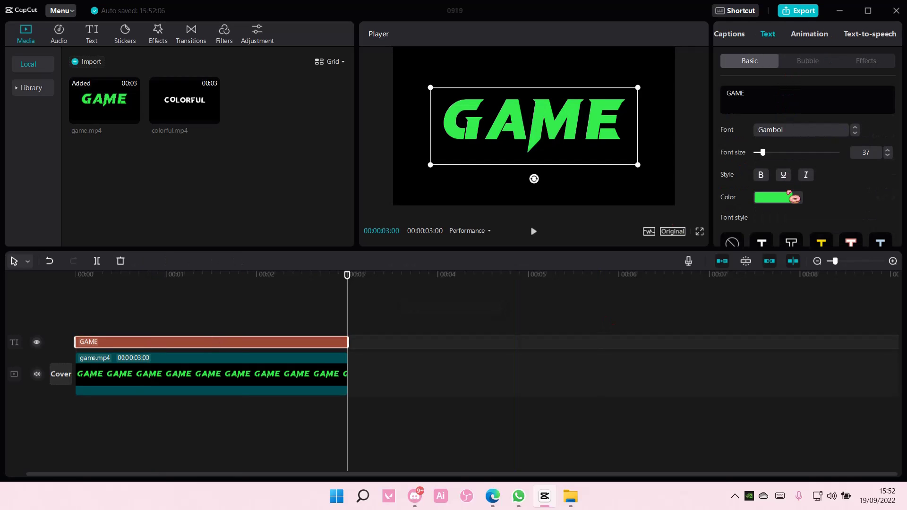
# Make the GAME text white and apply the Random Flash loop animation.
pyautogui.click(794, 199)
pyautogui.click(739, 277)
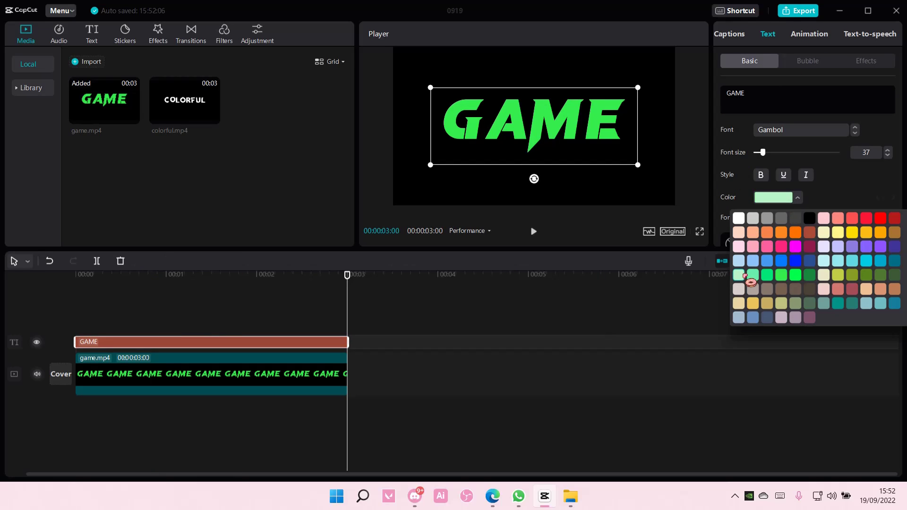
pyautogui.click(739, 219)
pyautogui.click(840, 190)
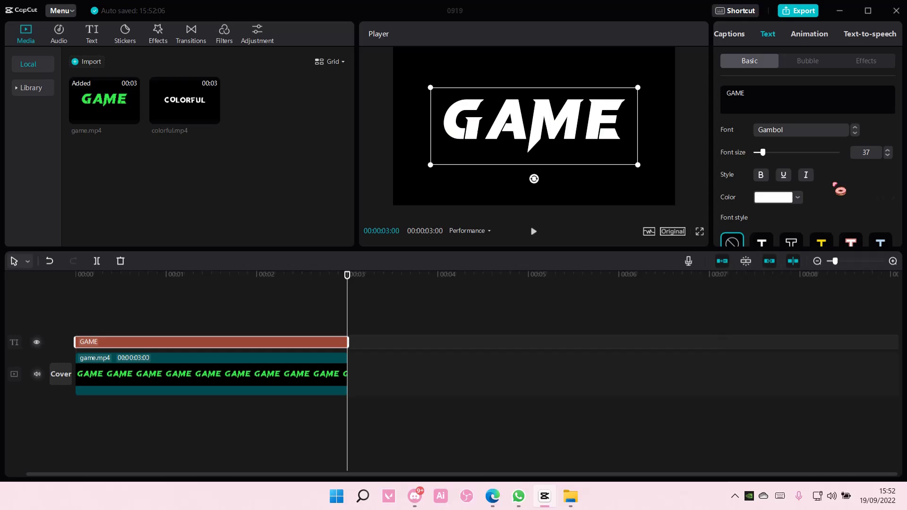
pyautogui.click(814, 37)
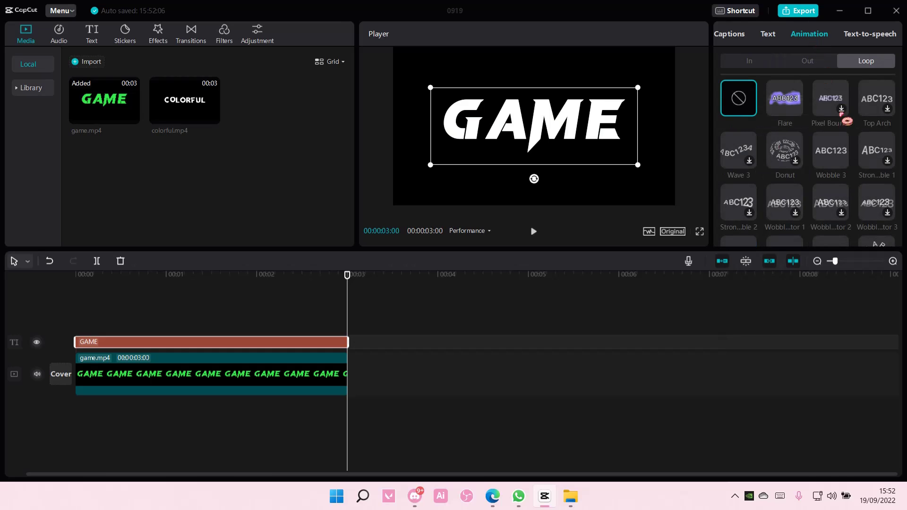
pyautogui.scroll(-3, 847, 122)
pyautogui.scroll(-3, 847, 122)
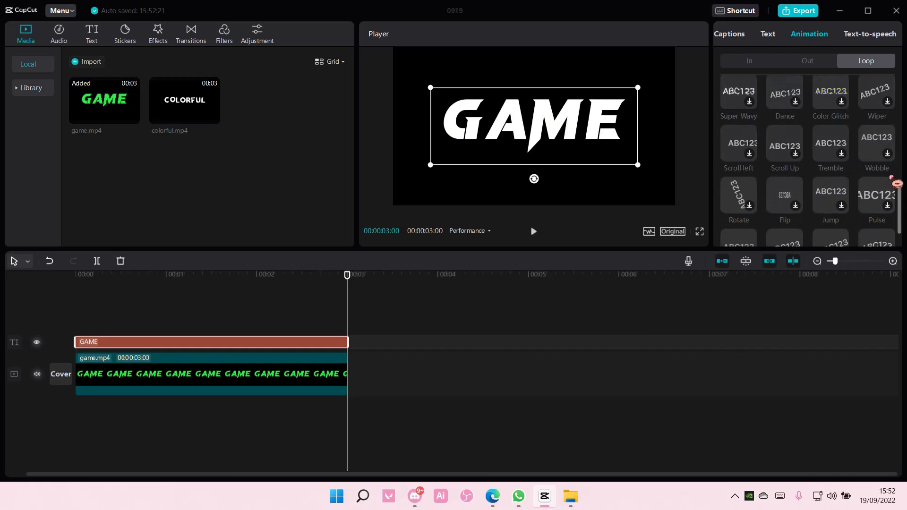
pyautogui.scroll(3, 882, 150)
pyautogui.click(879, 150)
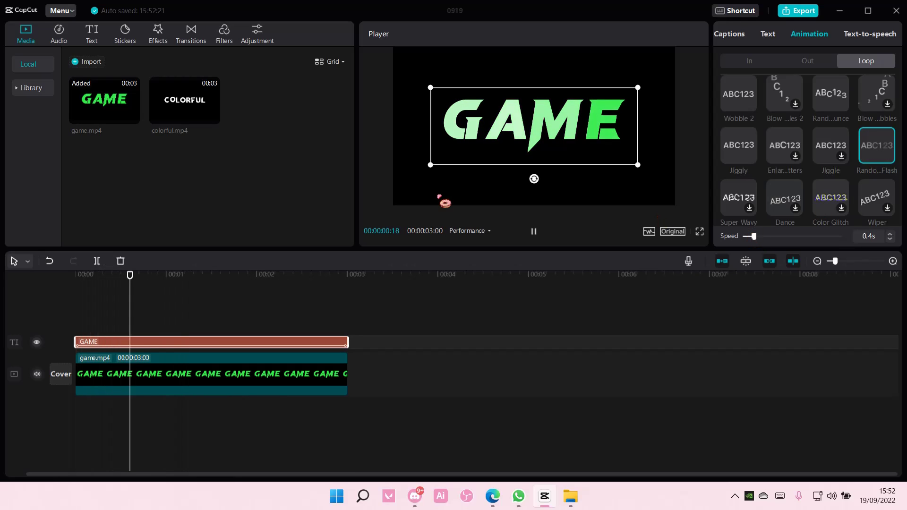
# Download the Angel effect from the Shadow category and add it to the timeline.
pyautogui.click(157, 33)
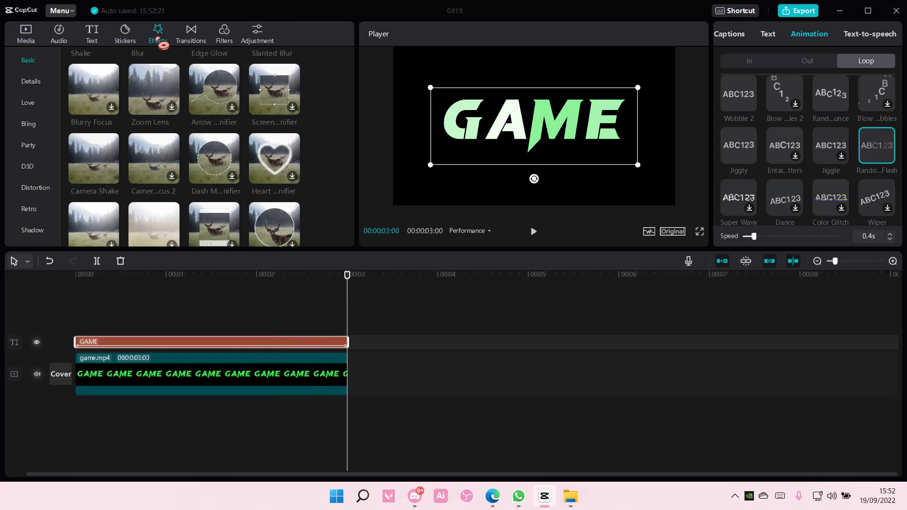
pyautogui.click(33, 230)
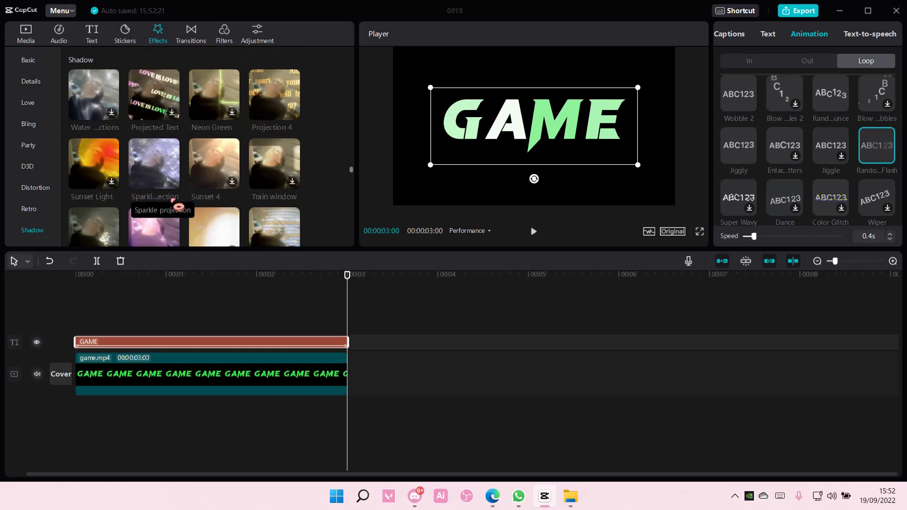
pyautogui.click(227, 93)
pyautogui.scroll(-1, 227, 163)
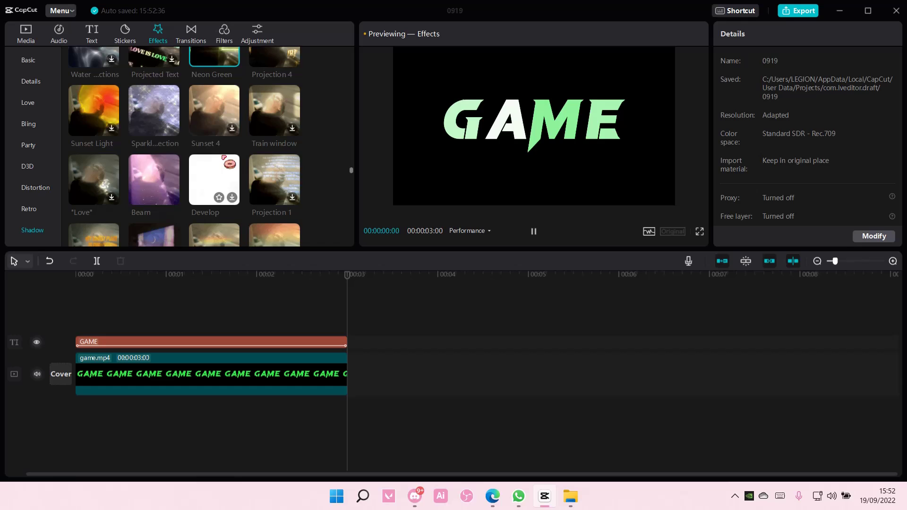
pyautogui.scroll(-1, 229, 165)
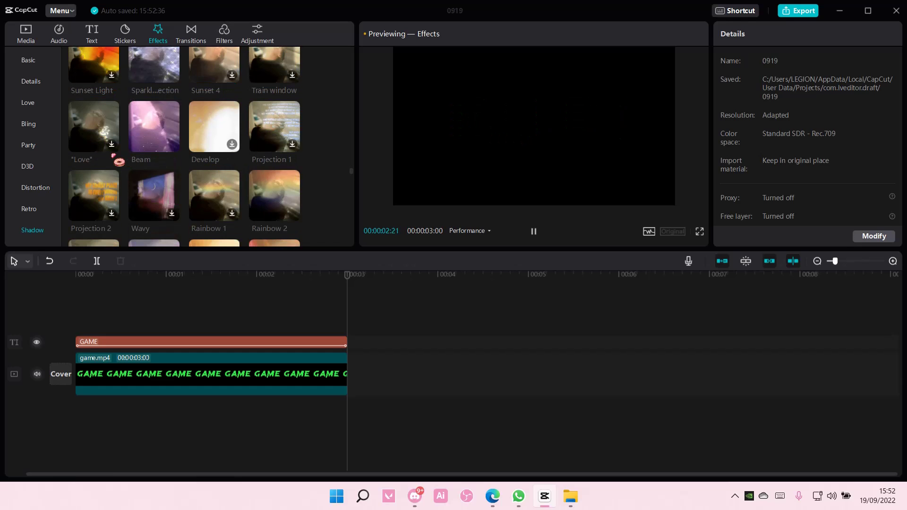
pyautogui.scroll(-1, 119, 161)
pyautogui.scroll(2, 186, 168)
pyautogui.scroll(1, 189, 168)
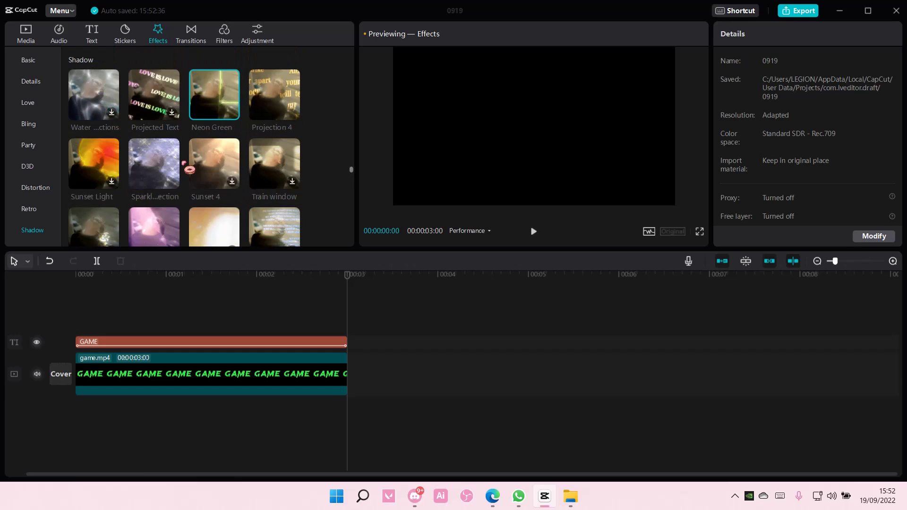
pyautogui.scroll(-3, 270, 163)
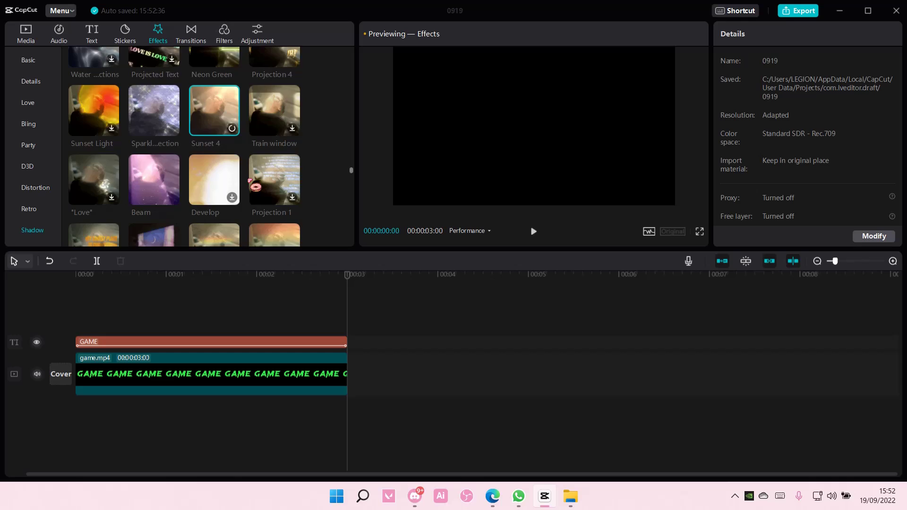
pyautogui.scroll(-2, 255, 177)
pyautogui.scroll(-2, 252, 187)
pyautogui.scroll(-1, 252, 187)
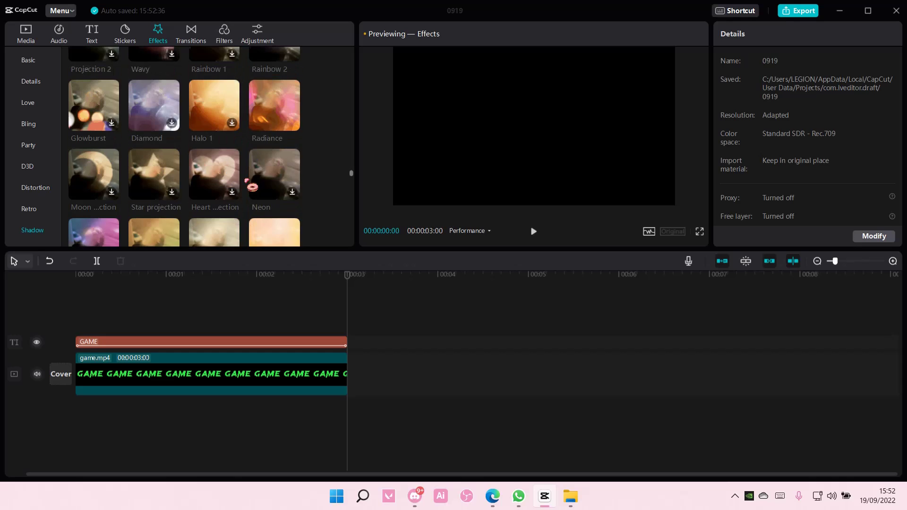
pyautogui.click(274, 190)
pyautogui.click(214, 190)
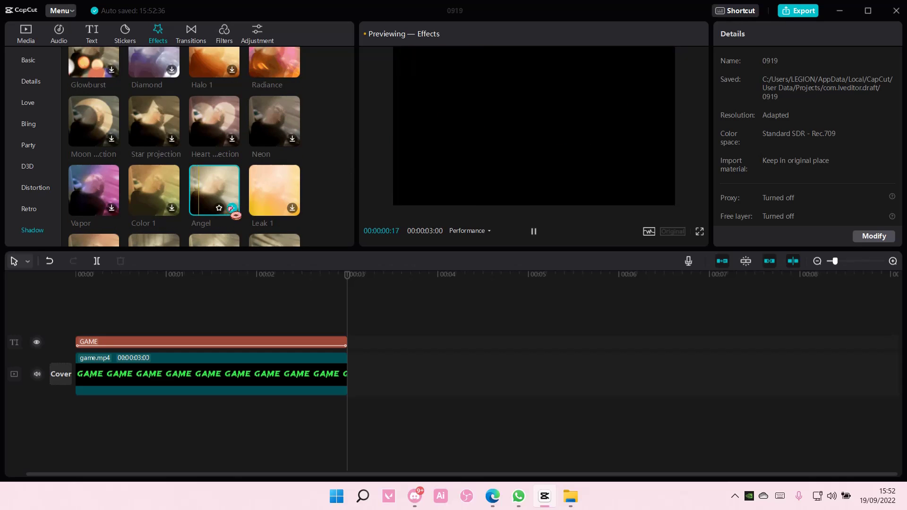
pyautogui.click(235, 210)
# Move the Angel effect to start at 0s and lower its strength to 61.
pyautogui.moveTo(394, 322); pyautogui.dragTo(107, 328)
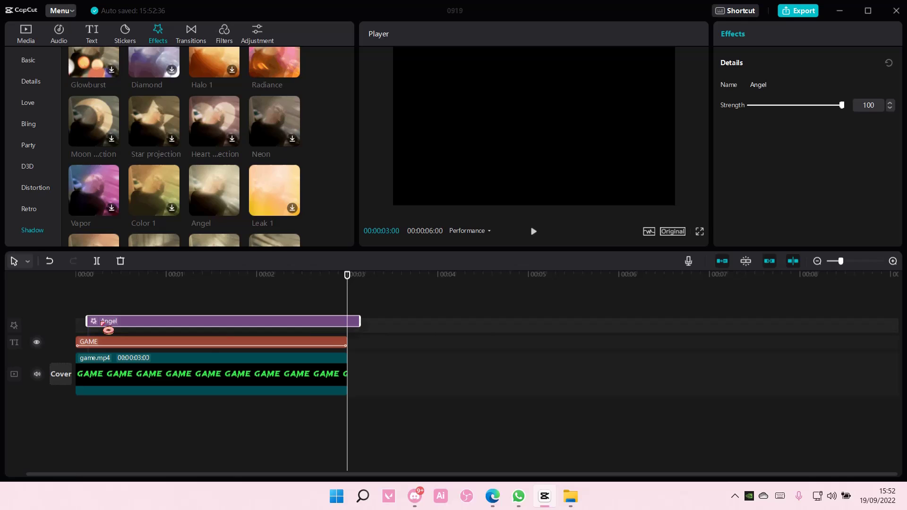
pyautogui.click(78, 277)
pyautogui.click(166, 276)
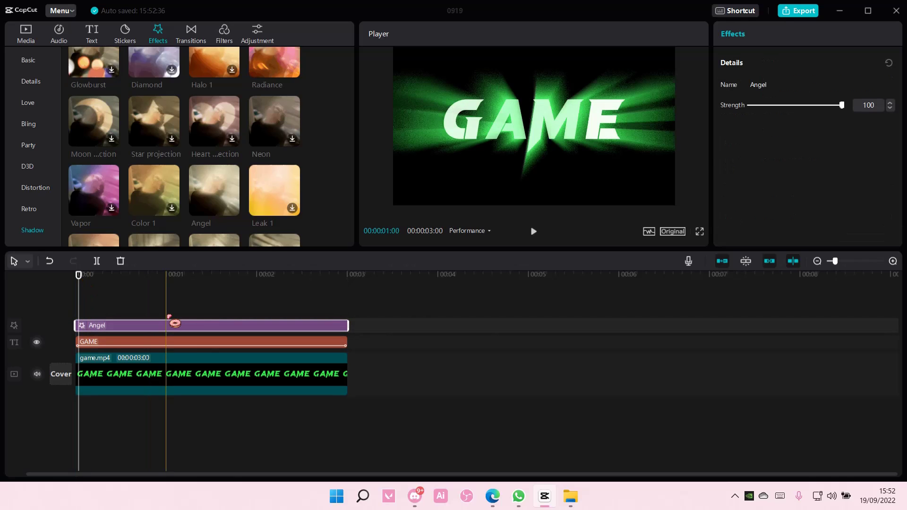
pyautogui.moveTo(841, 105); pyautogui.dragTo(805, 105)
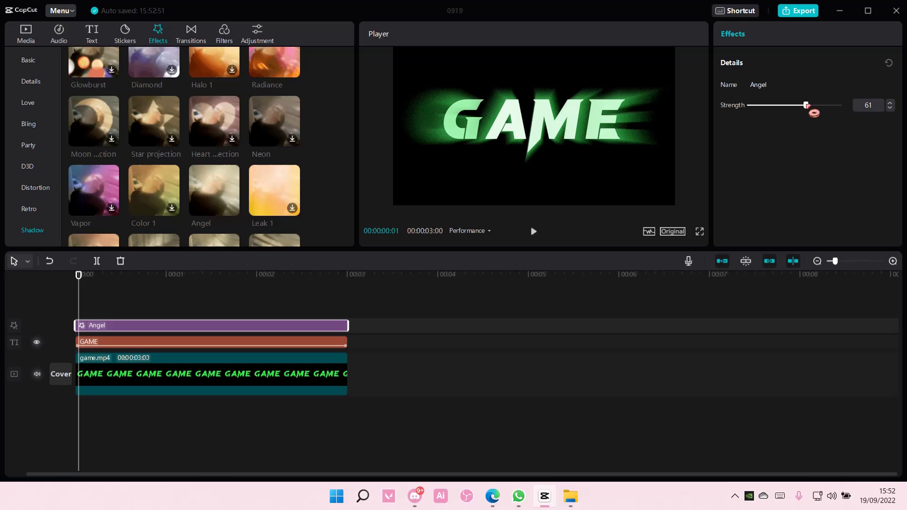
pyautogui.moveTo(79, 277)
pyautogui.mouseDown()
pyautogui.moveTo(151, 280)
pyautogui.moveTo(76, 276)
pyautogui.mouseUp()
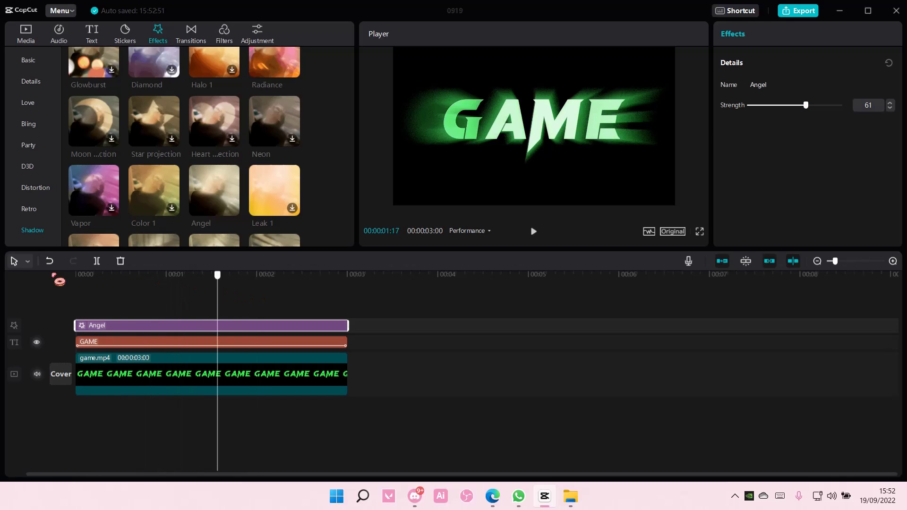
pyautogui.scroll(2, 142, 150)
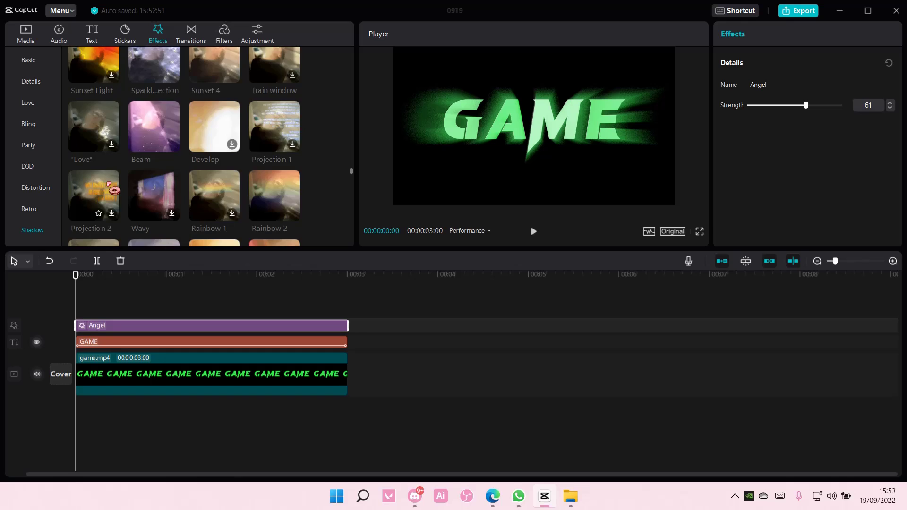
pyautogui.scroll(-3, 100, 177)
pyautogui.scroll(-3, 113, 184)
# Add Shining Sparkles from the Bling category to the timeline and play it back.
pyautogui.click(210, 145)
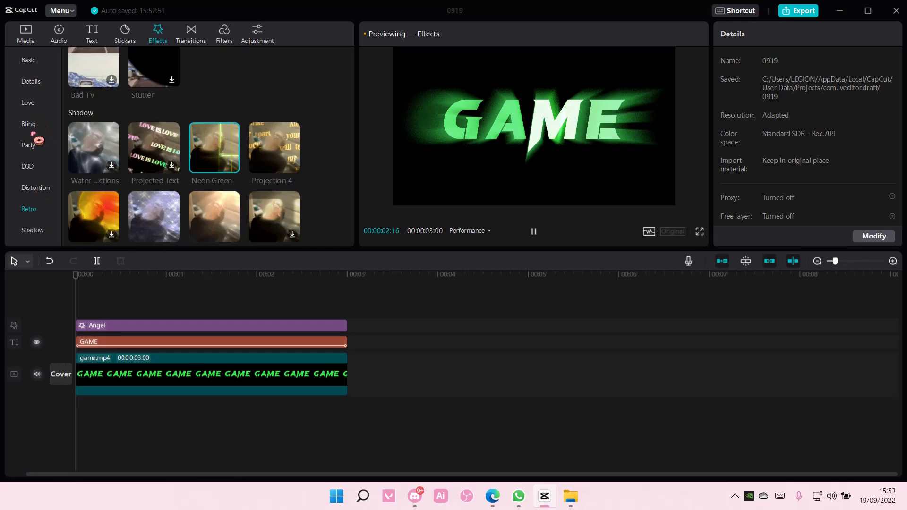
pyautogui.click(30, 124)
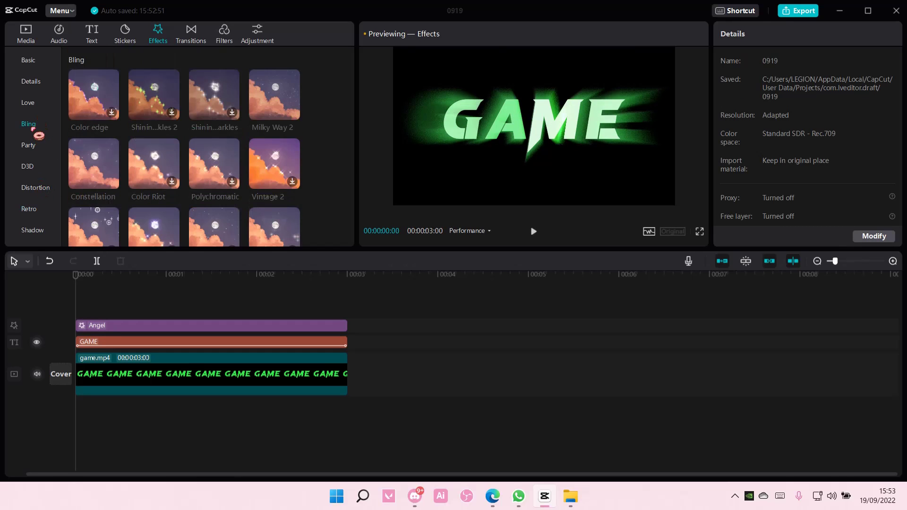
pyautogui.click(214, 96)
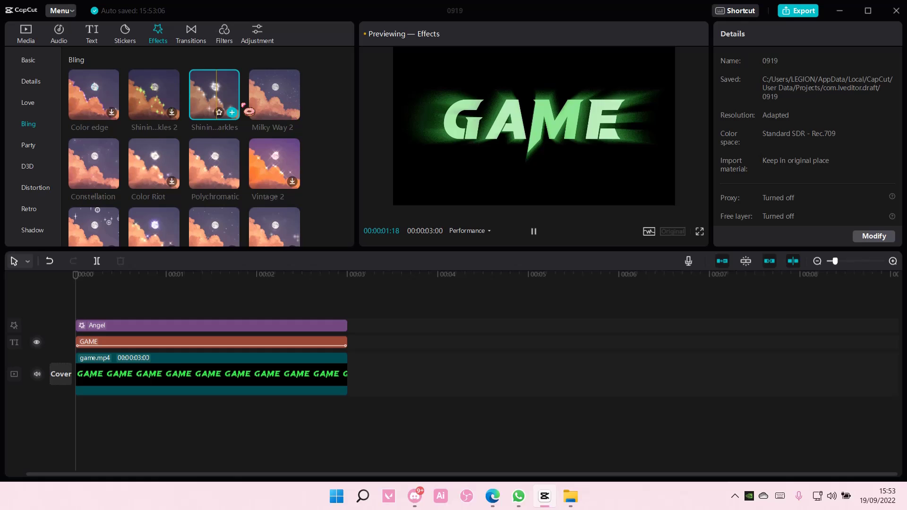
pyautogui.click(232, 112)
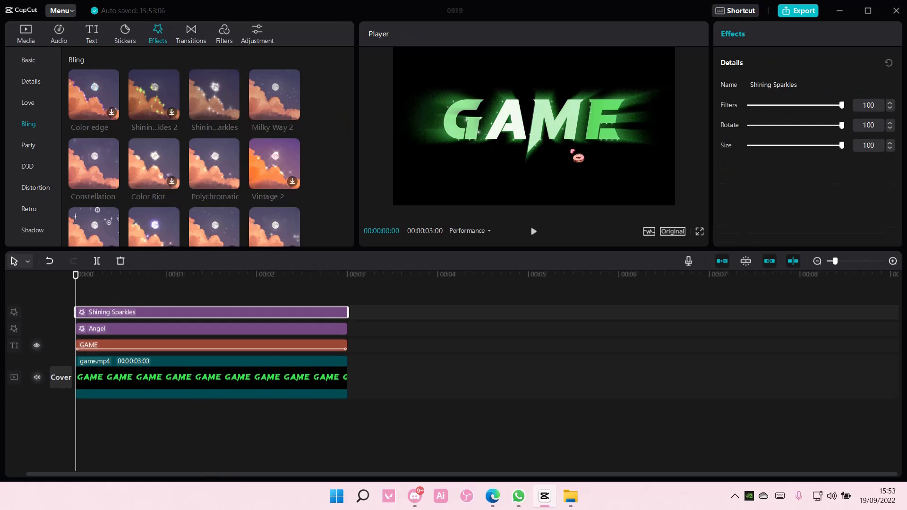
pyautogui.click(534, 231)
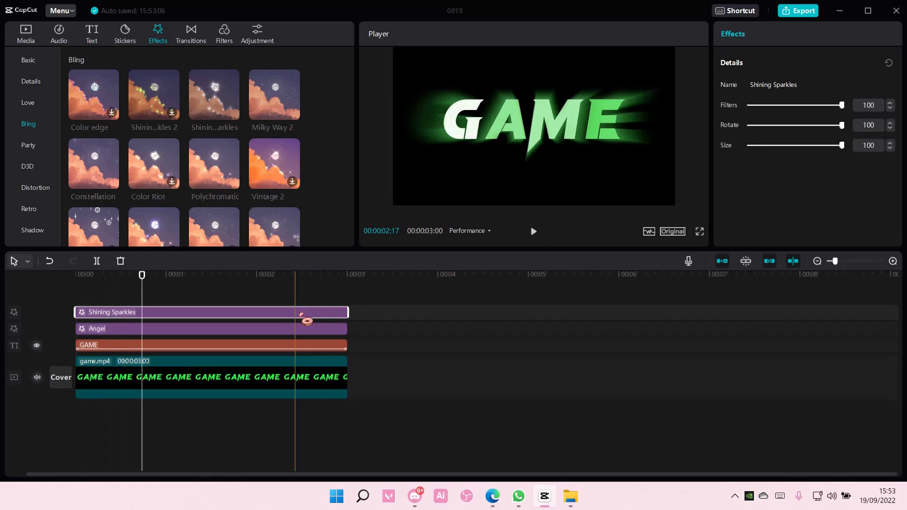
# Delete Shining Sparkles, preview Twinkle 2, Vintage 2 and Milky Way 2, then scrub to the end.
pyautogui.press('Delete')
pyautogui.scroll(-2, 270, 227)
pyautogui.scroll(-3, 269, 206)
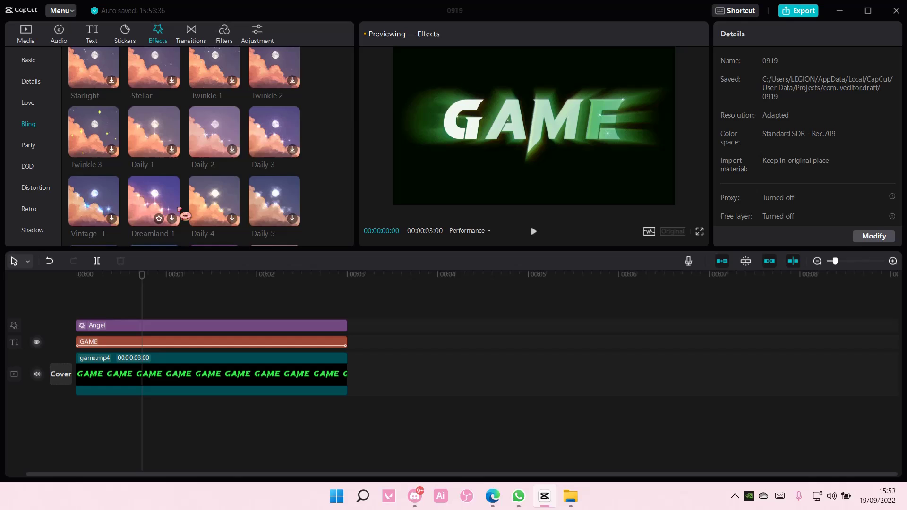
pyautogui.scroll(-2, 183, 227)
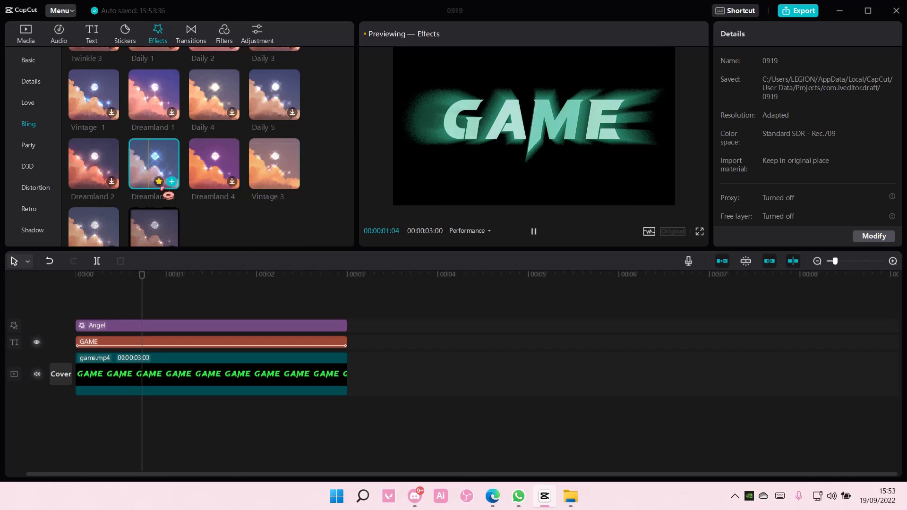
pyautogui.scroll(3, 194, 236)
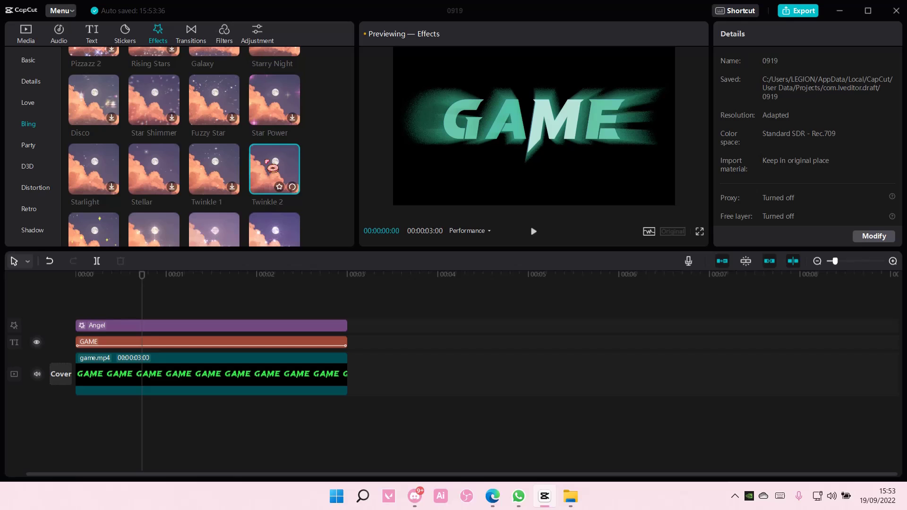
pyautogui.moveTo(257, 252); pyautogui.dragTo(241, 320)
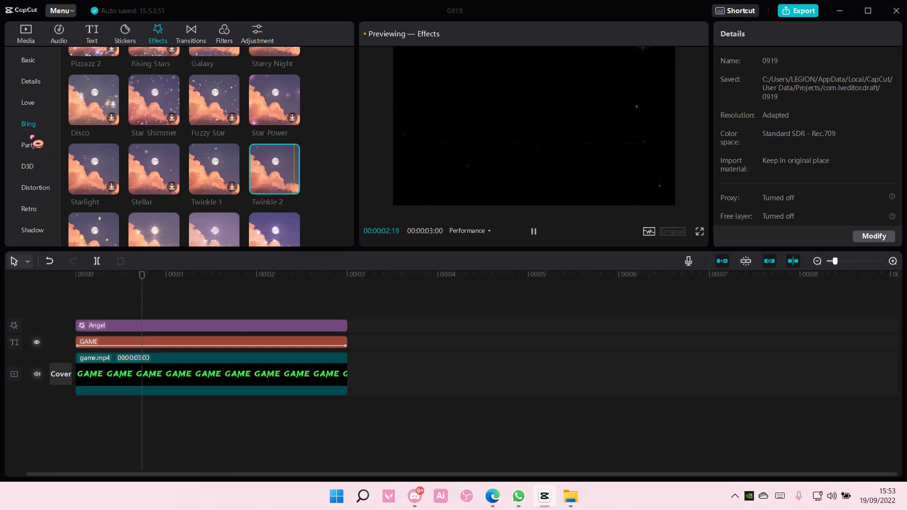
pyautogui.scroll(1, 252, 177)
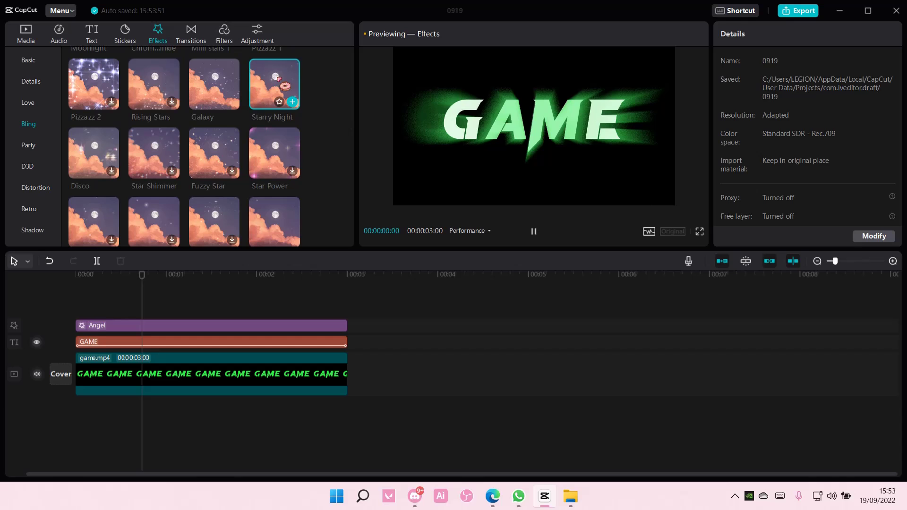
pyautogui.scroll(1, 284, 87)
pyautogui.scroll(1, 280, 99)
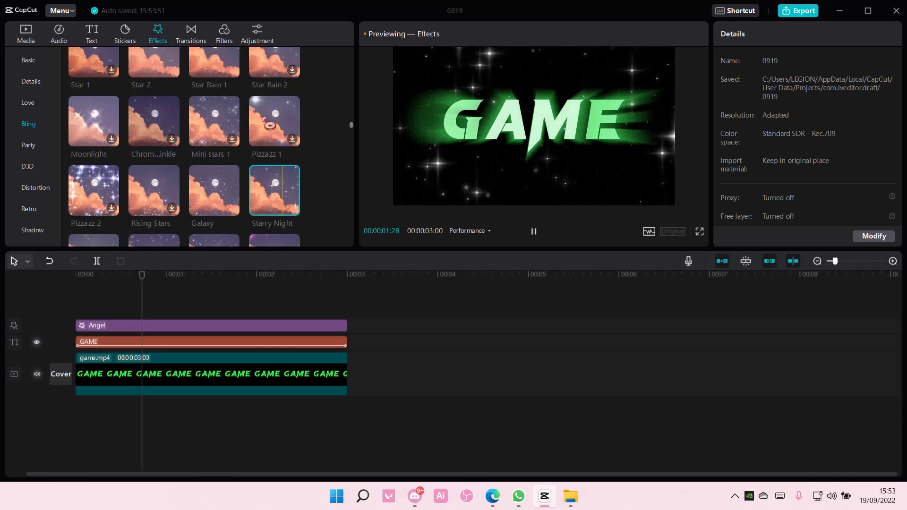
pyautogui.scroll(1, 279, 128)
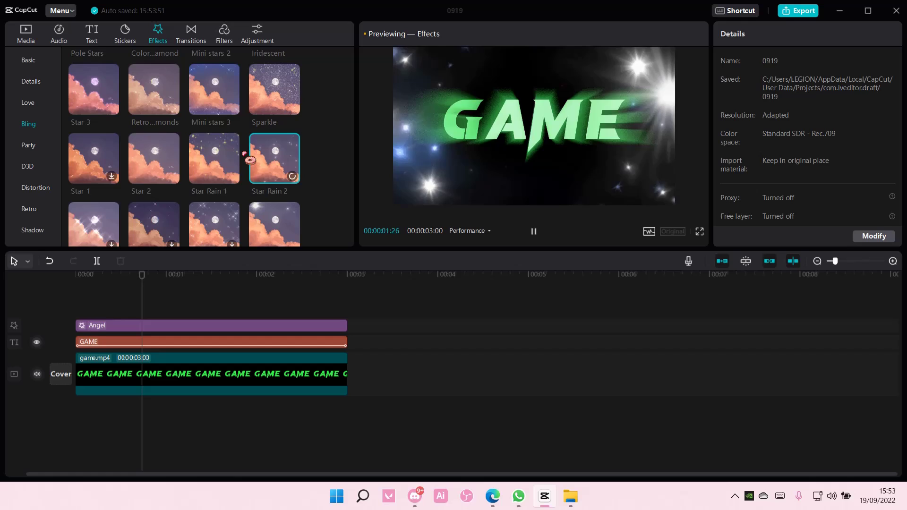
pyautogui.scroll(1, 250, 157)
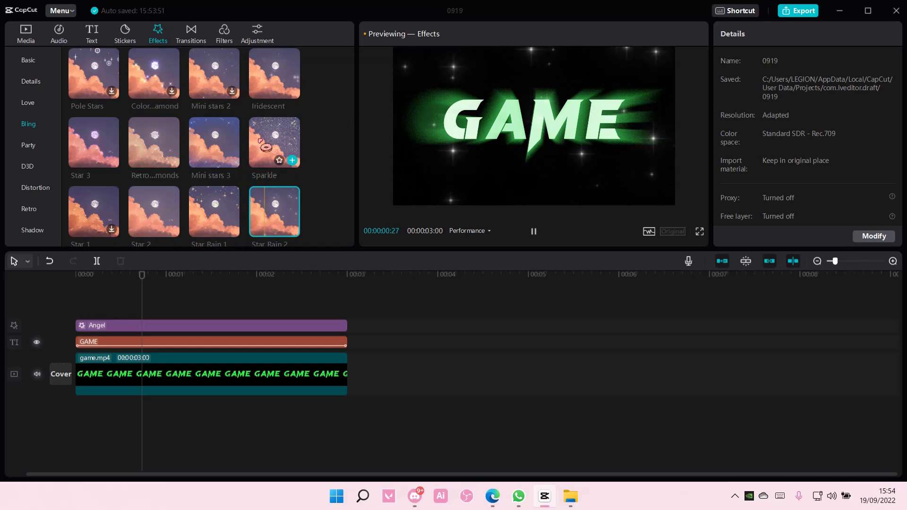
pyautogui.scroll(1, 268, 147)
pyautogui.scroll(1, 268, 147)
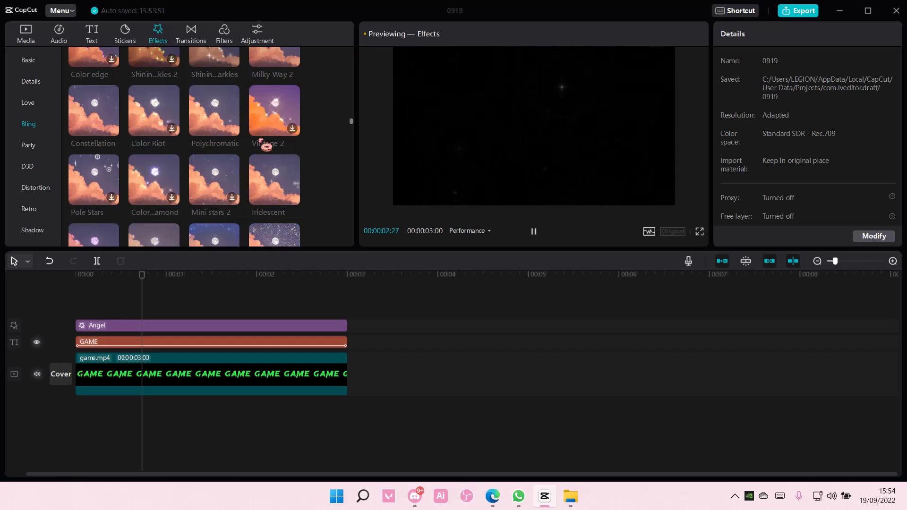
pyautogui.scroll(1, 267, 147)
pyautogui.scroll(1, 268, 147)
pyautogui.click(268, 208)
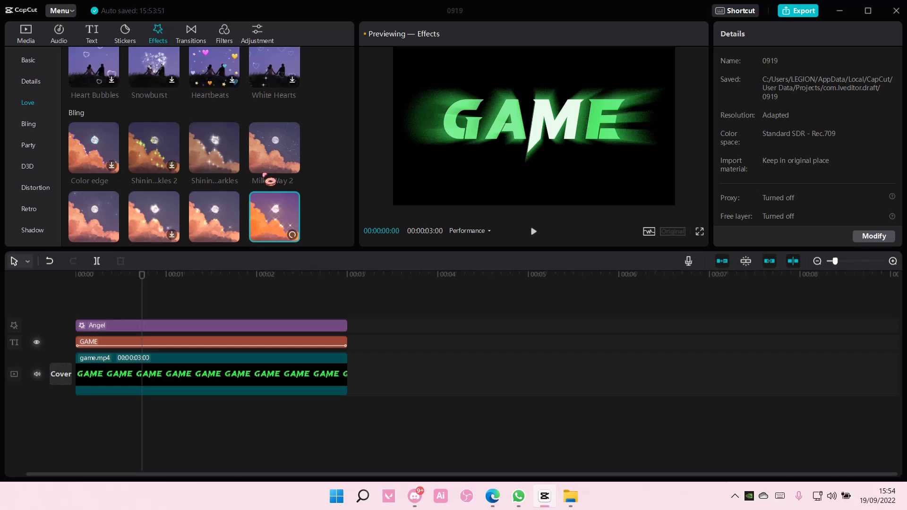
pyautogui.click(275, 149)
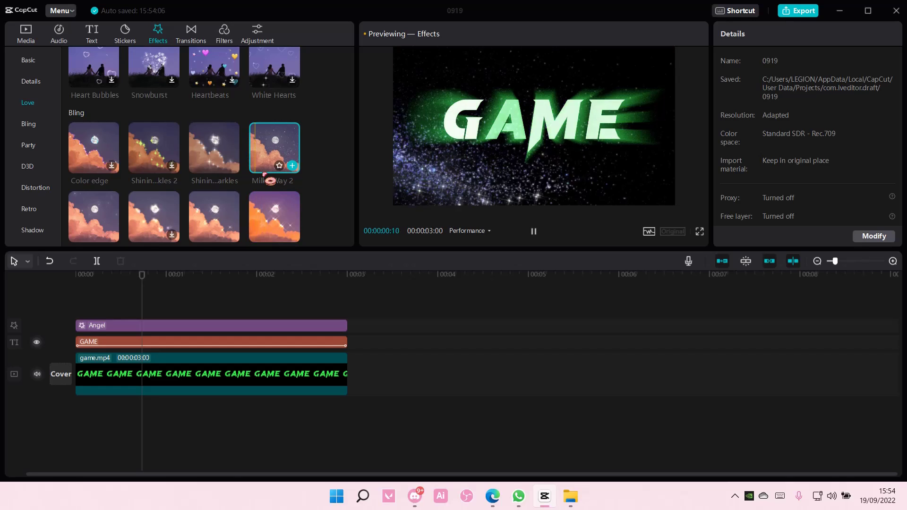
pyautogui.click(348, 275)
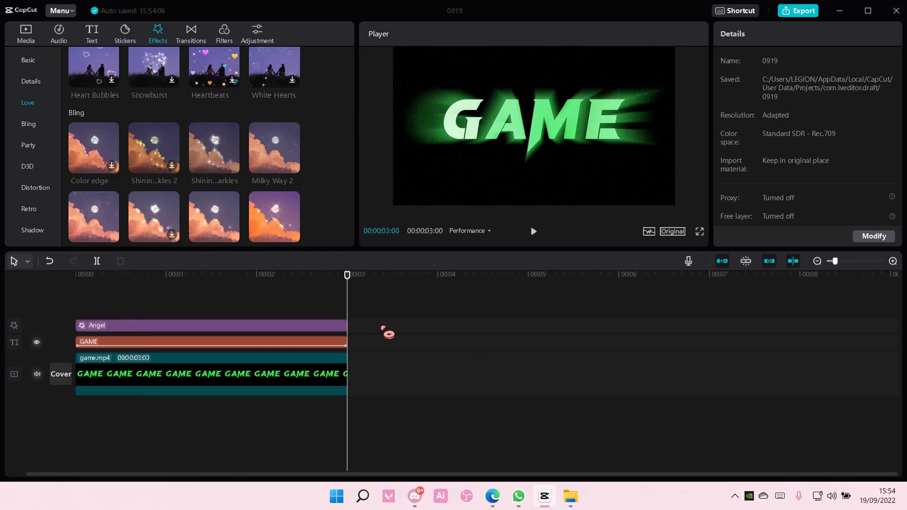
pyautogui.moveTo(355, 275); pyautogui.dragTo(339, 275)
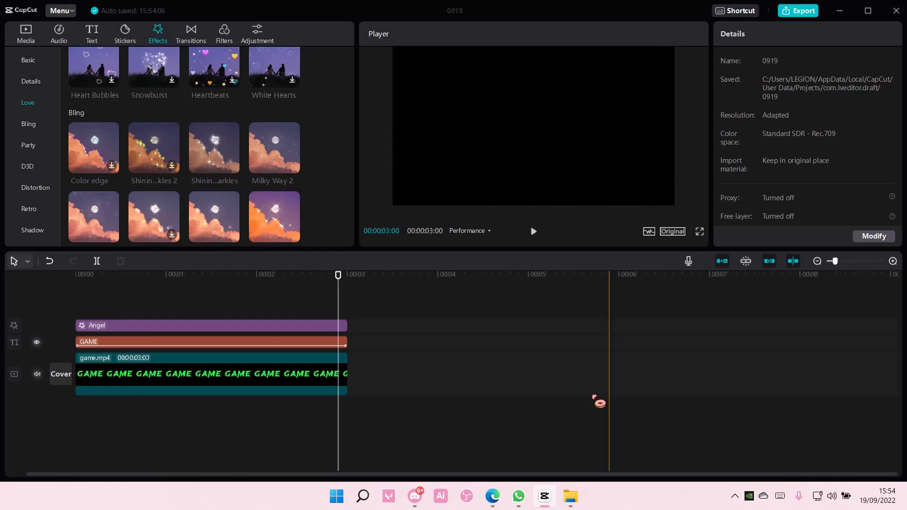